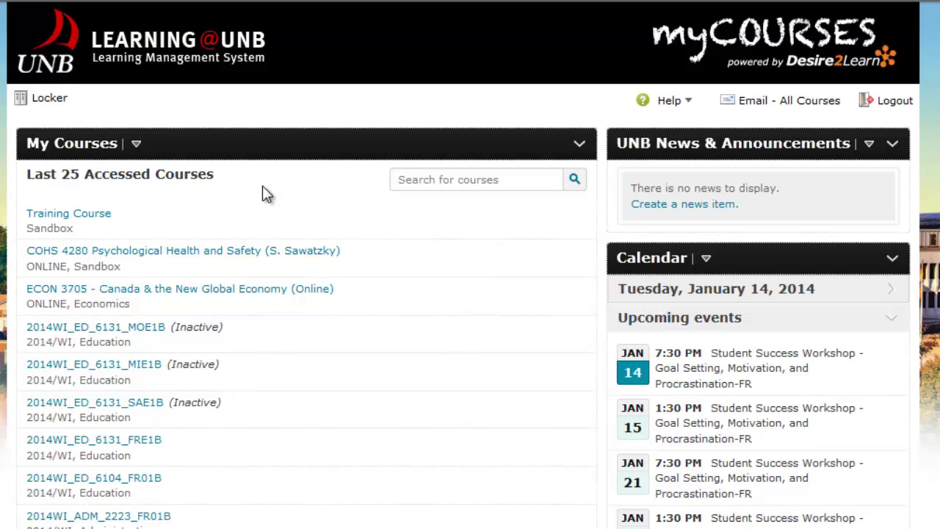
# Step: Open the grade export options for the Training Course's gradebook
pyautogui.click(69, 216)
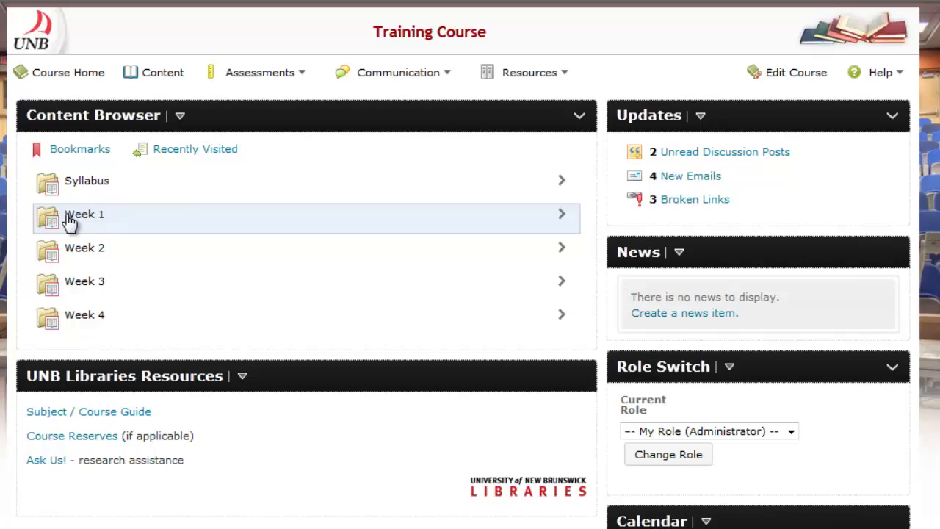
pyautogui.click(273, 84)
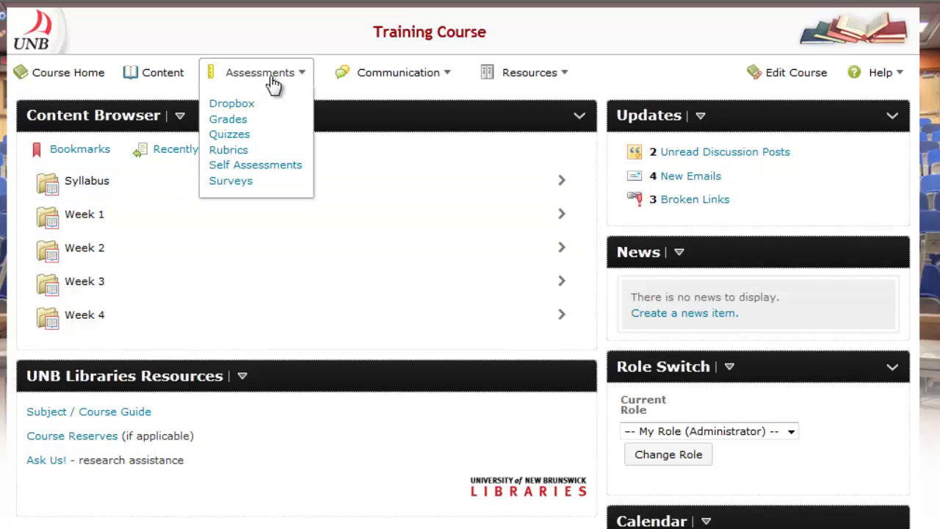
pyautogui.click(229, 120)
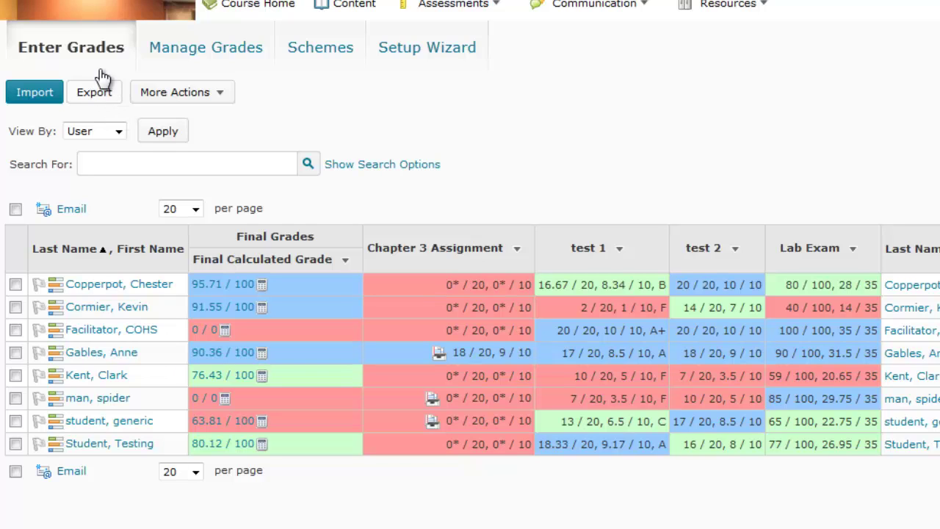
pyautogui.click(94, 94)
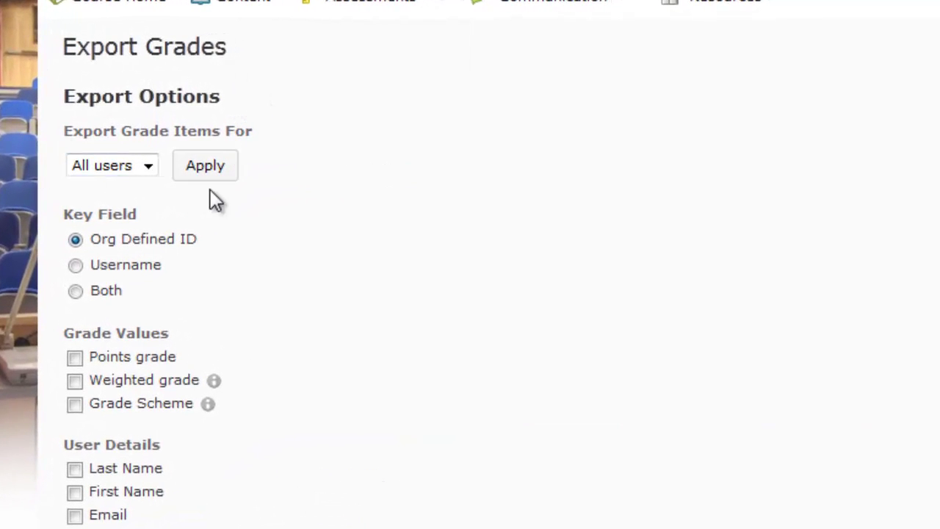
pyautogui.click(147, 169)
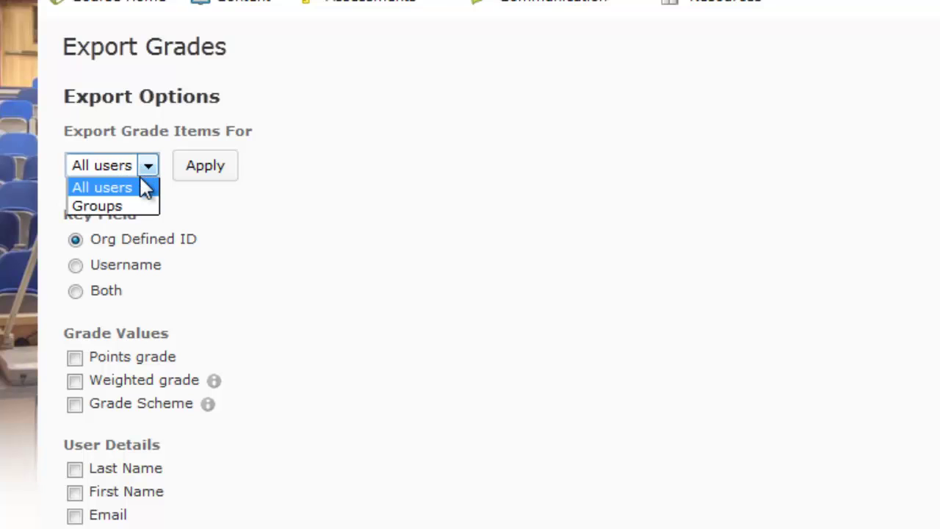
pyautogui.click(119, 209)
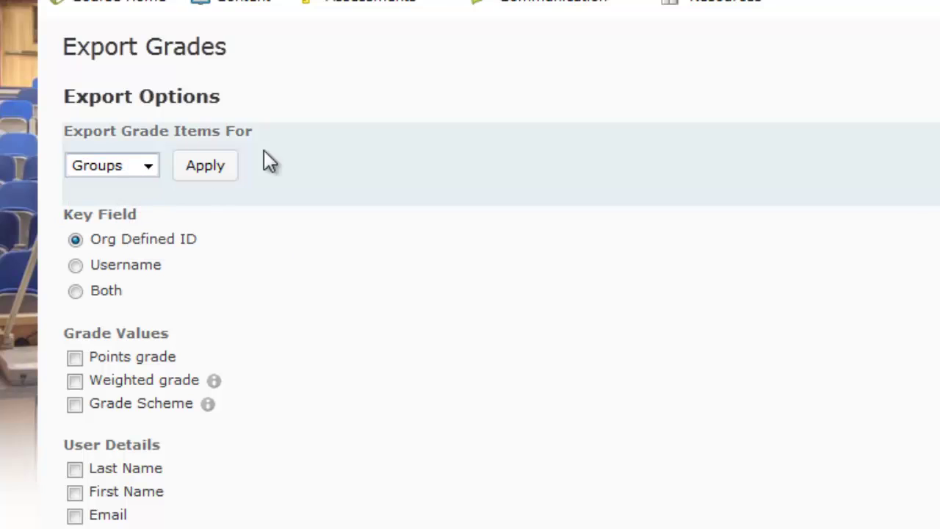
pyautogui.click(74, 167)
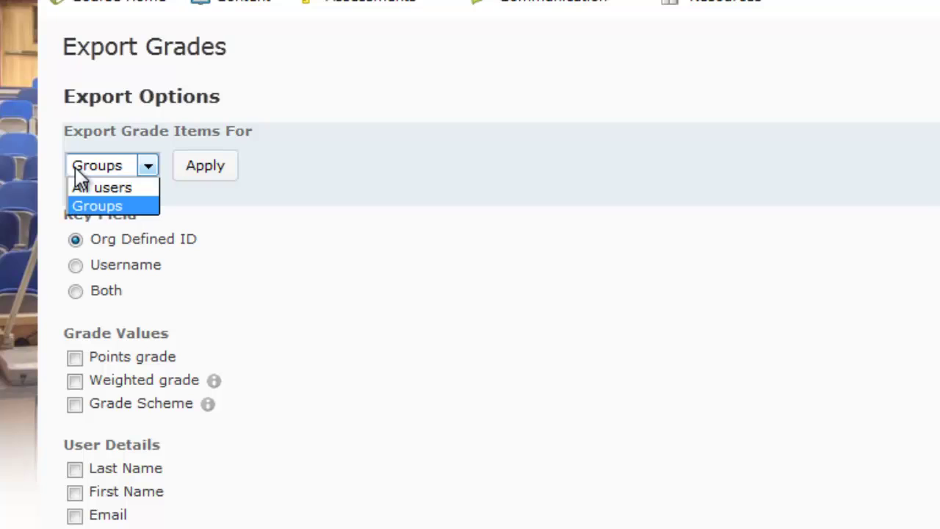
pyautogui.click(127, 189)
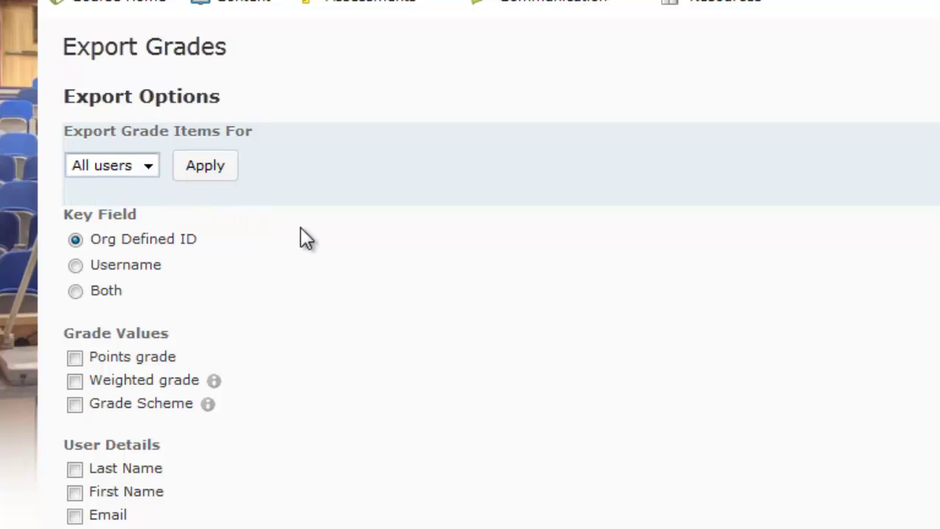
# Step: Examine the Key Field options Org Defined ID, Username and Both for the grade export
pyautogui.scroll(-2, 300, 248)
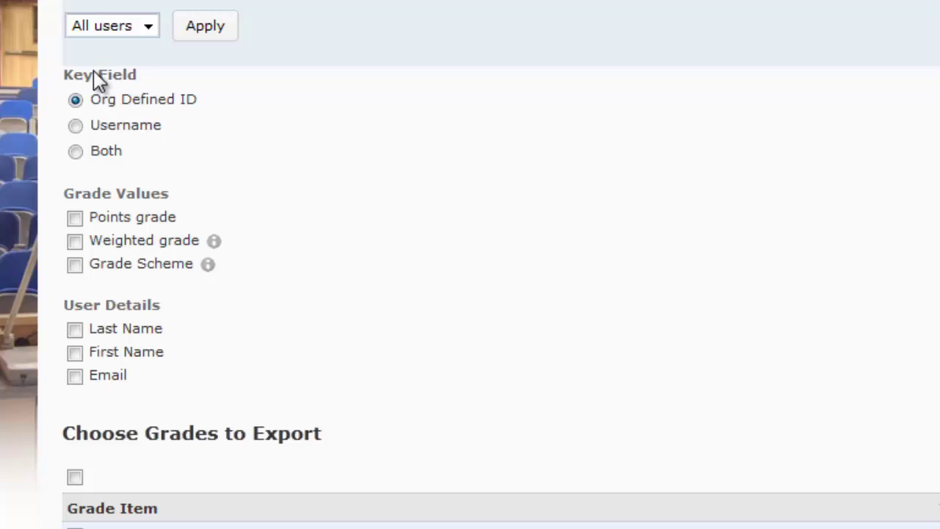
pyautogui.moveTo(198, 100); pyautogui.dragTo(107, 112)
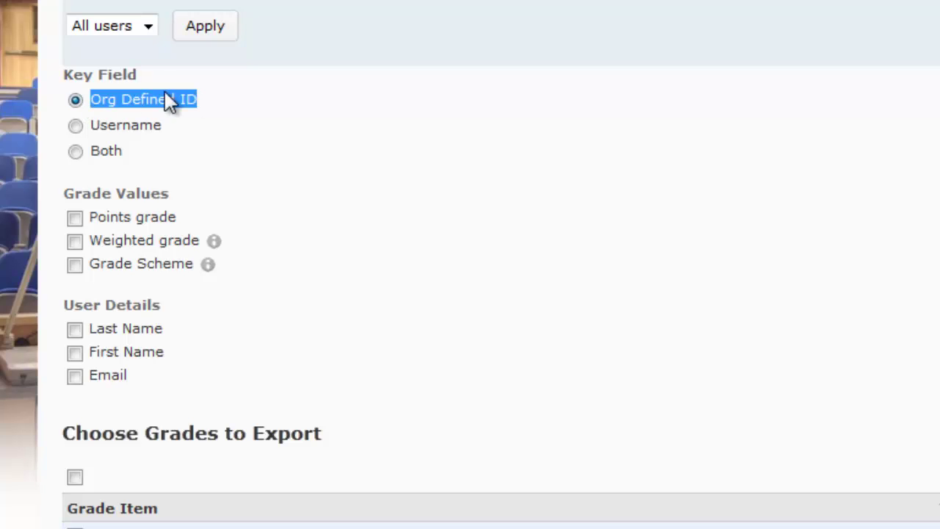
pyautogui.moveTo(178, 126); pyautogui.dragTo(74, 134)
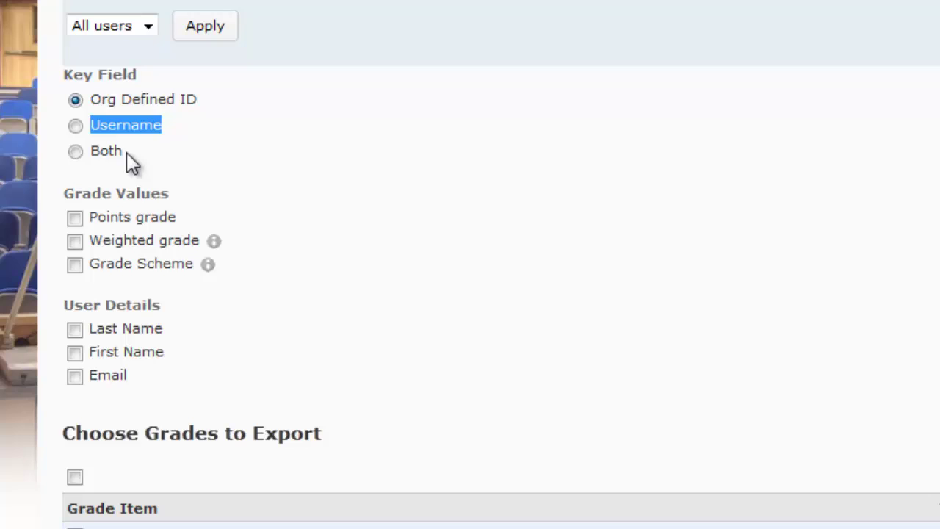
pyautogui.moveTo(126, 152); pyautogui.dragTo(107, 154)
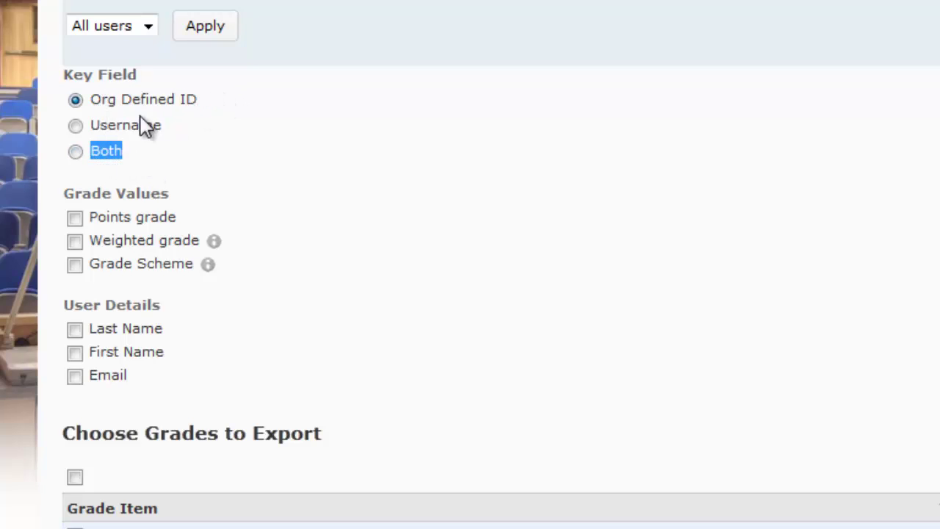
pyautogui.click(185, 171)
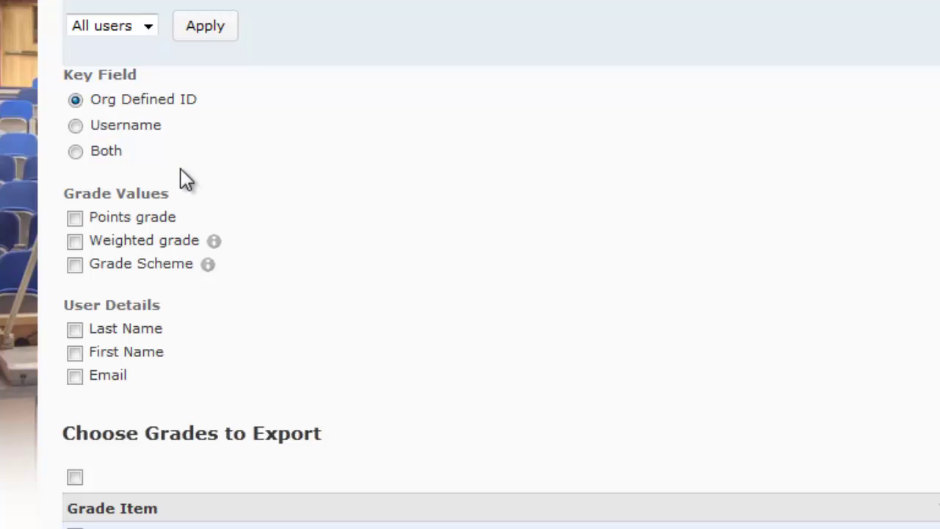
pyautogui.moveTo(213, 98); pyautogui.dragTo(94, 110)
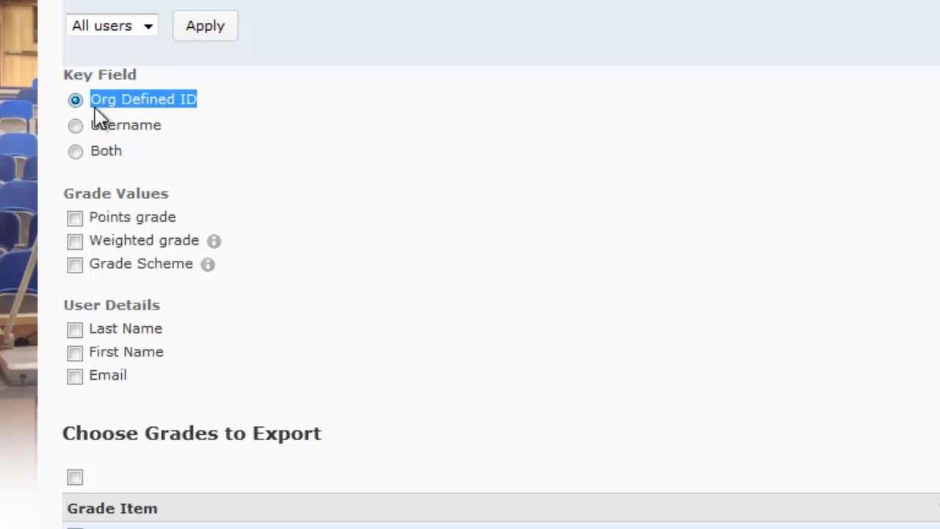
pyautogui.click(302, 238)
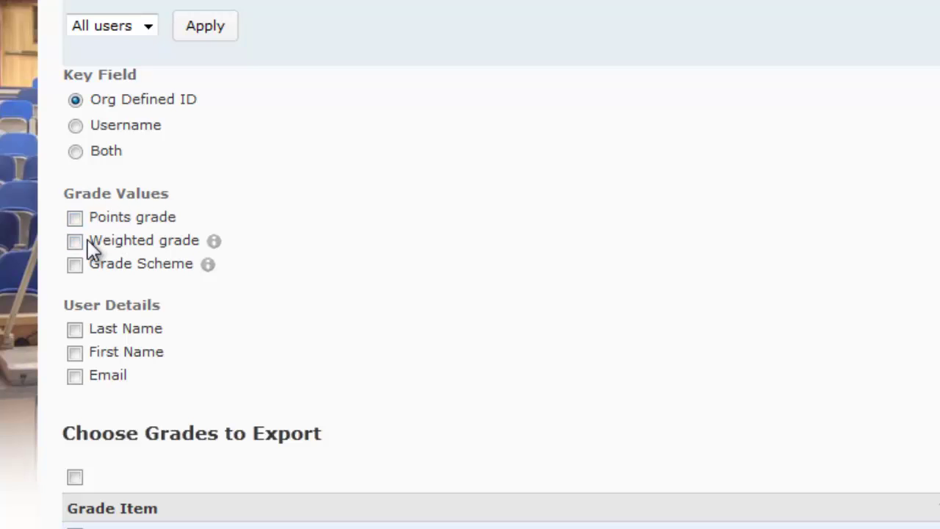
# Step: Review the grade value options and include the Grade Scheme value in the export
pyautogui.moveTo(88, 243); pyautogui.dragTo(204, 257)
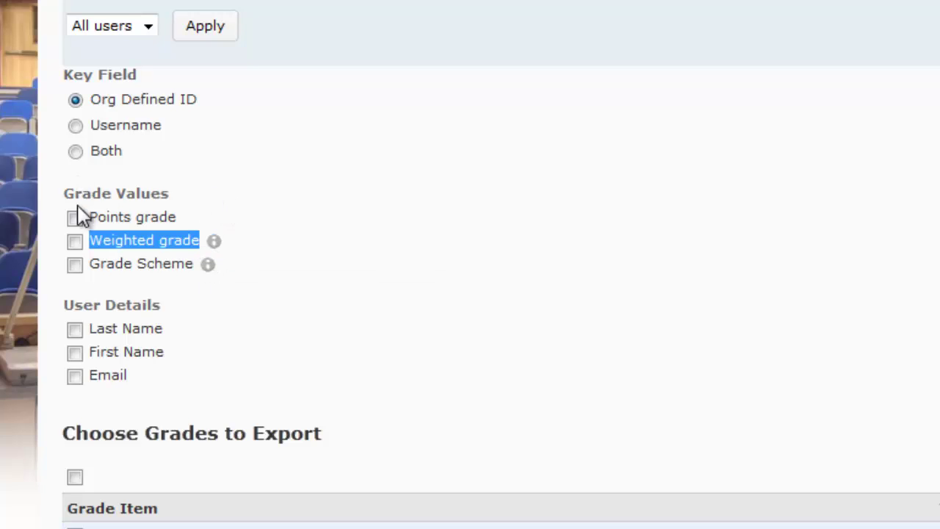
pyautogui.click(263, 207)
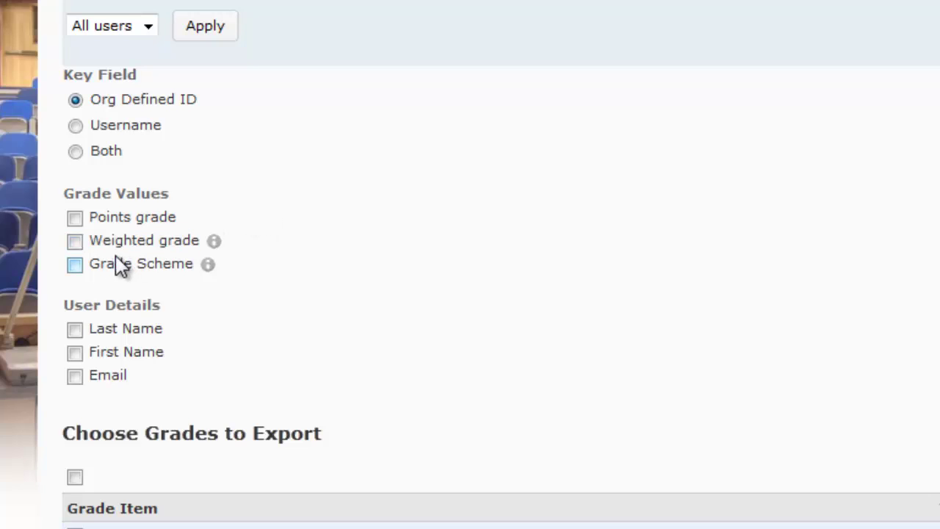
pyautogui.moveTo(89, 262); pyautogui.dragTo(258, 274)
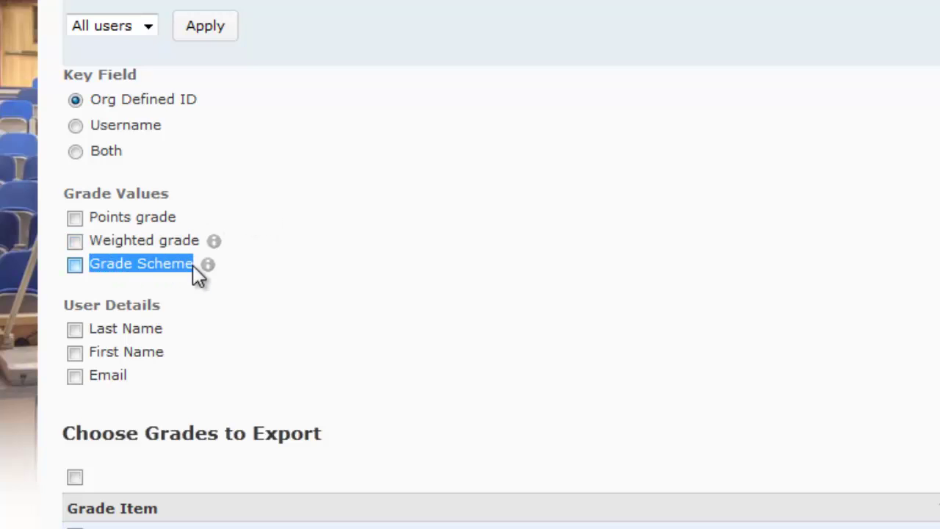
pyautogui.click(275, 266)
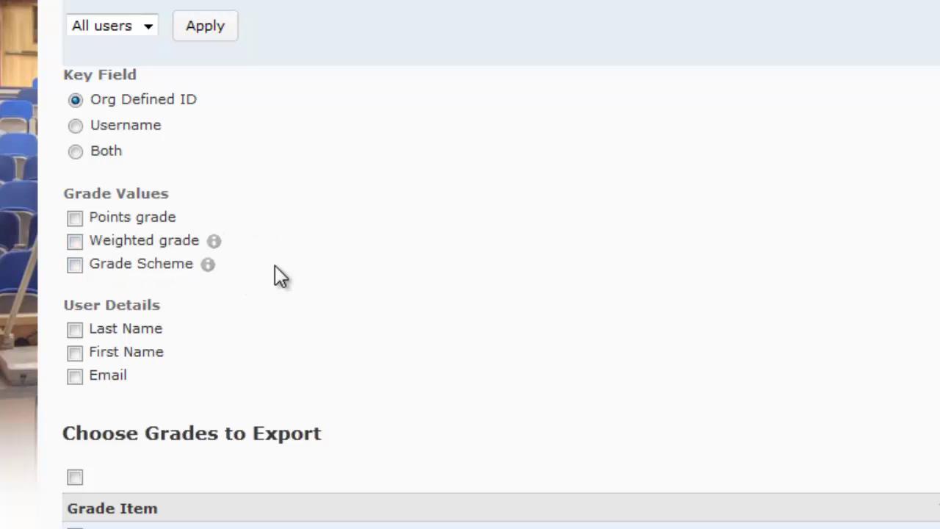
pyautogui.click(75, 265)
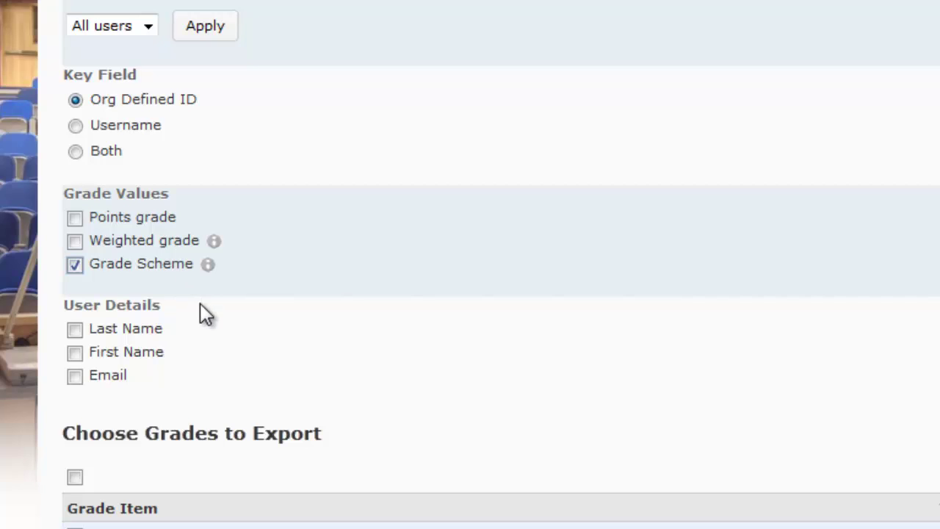
# Step: Clear all grade items chosen for export and select only Final Calculated Grade and Final Adjusted Grade
pyautogui.scroll(2, 200, 303)
pyautogui.scroll(-3, 200, 302)
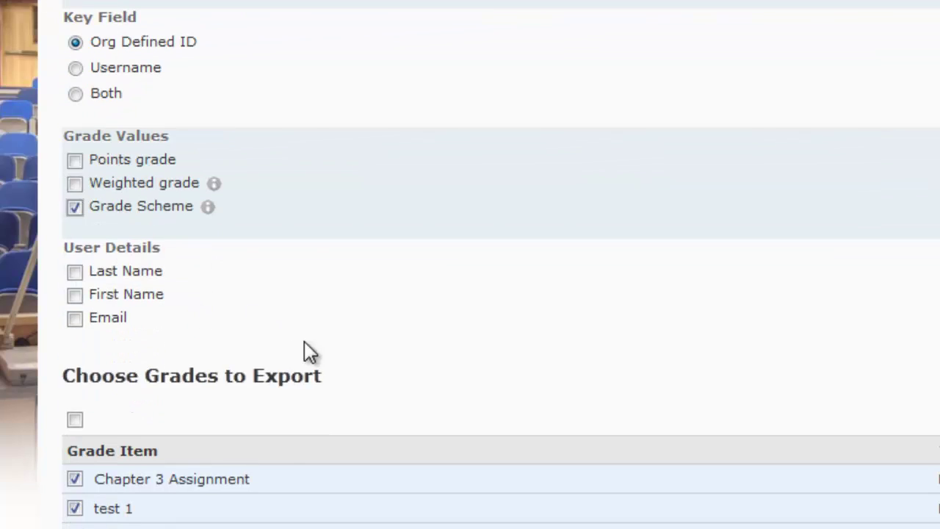
pyautogui.moveTo(78, 400); pyautogui.dragTo(74, 379)
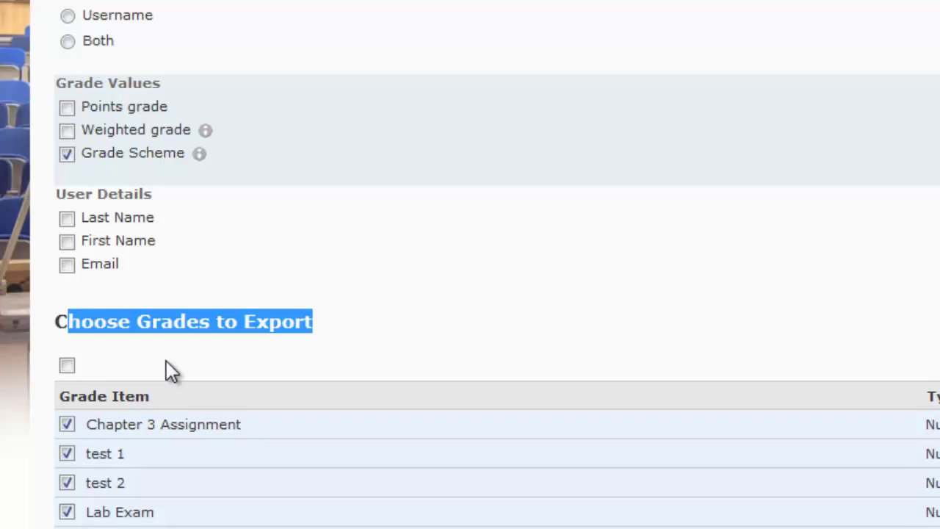
pyautogui.click(176, 367)
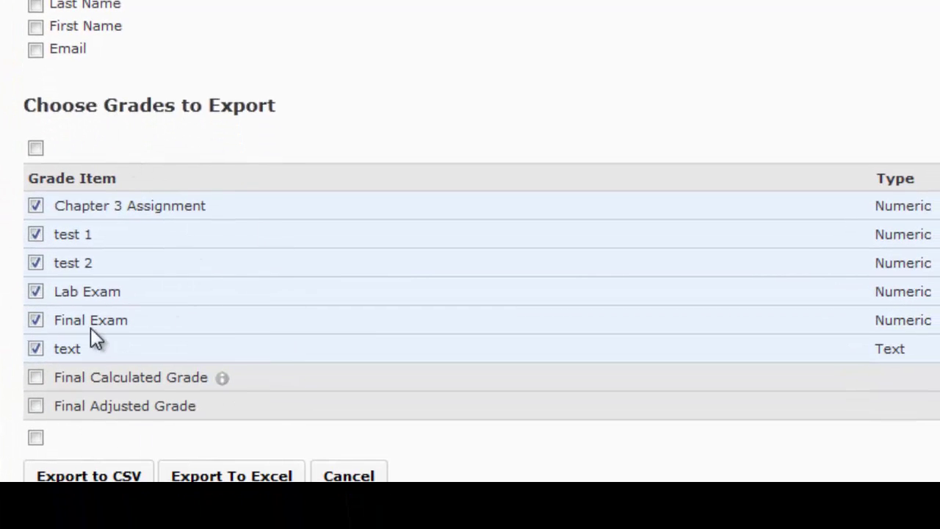
pyautogui.click(35, 150)
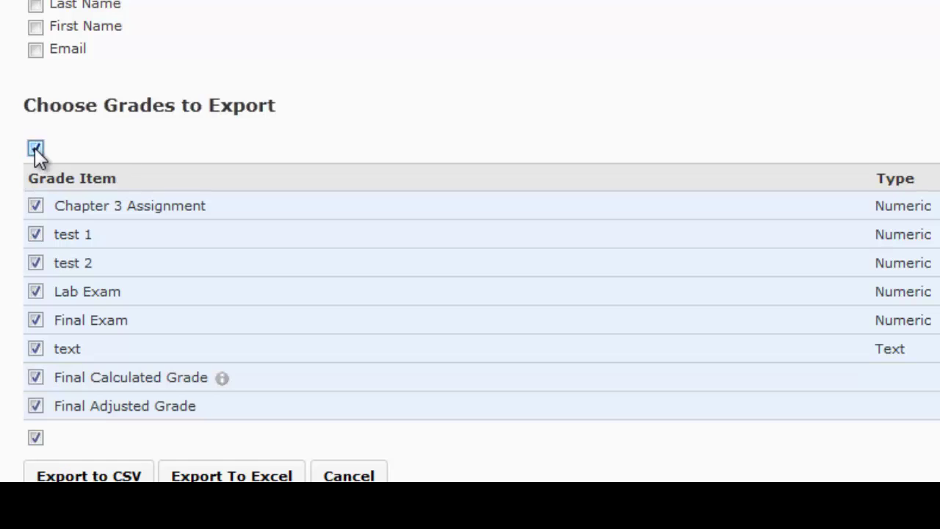
pyautogui.click(36, 149)
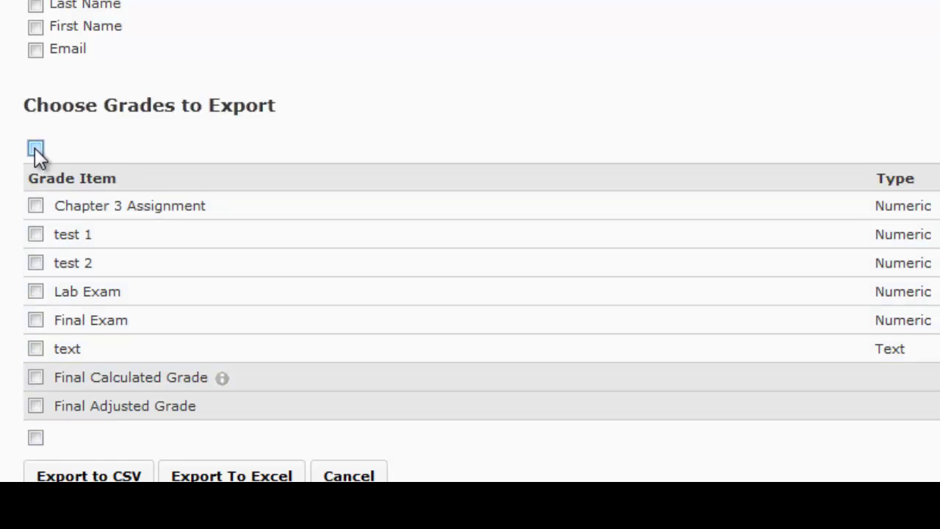
pyautogui.click(35, 377)
pyautogui.click(36, 405)
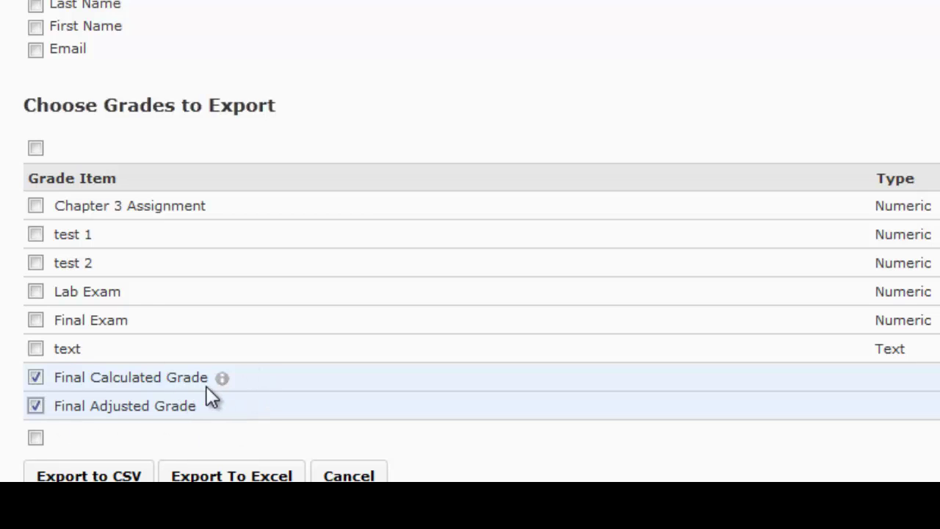
# Step: Exclude Final Adjusted Grade from the grade items chosen for export
pyautogui.moveTo(202, 382); pyautogui.dragTo(52, 382)
pyautogui.click(161, 365)
pyautogui.moveTo(212, 410); pyautogui.dragTo(62, 413)
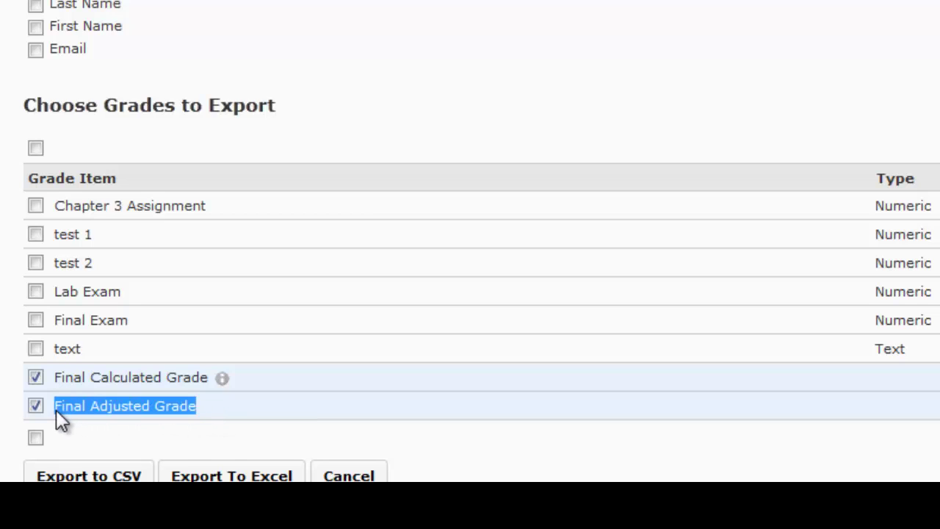
pyautogui.click(60, 409)
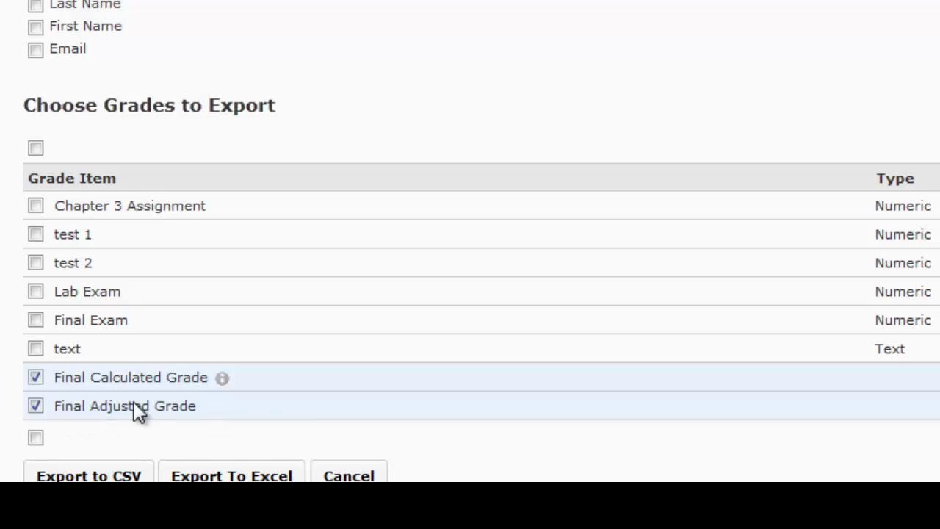
pyautogui.click(36, 406)
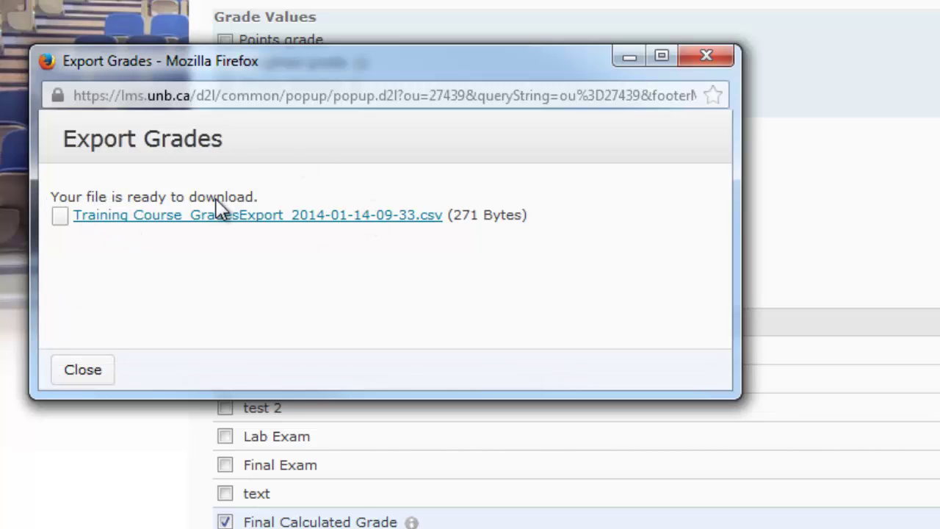
# Step: Save the exported grades CSV file to the computer and close the export window
pyautogui.click(195, 230)
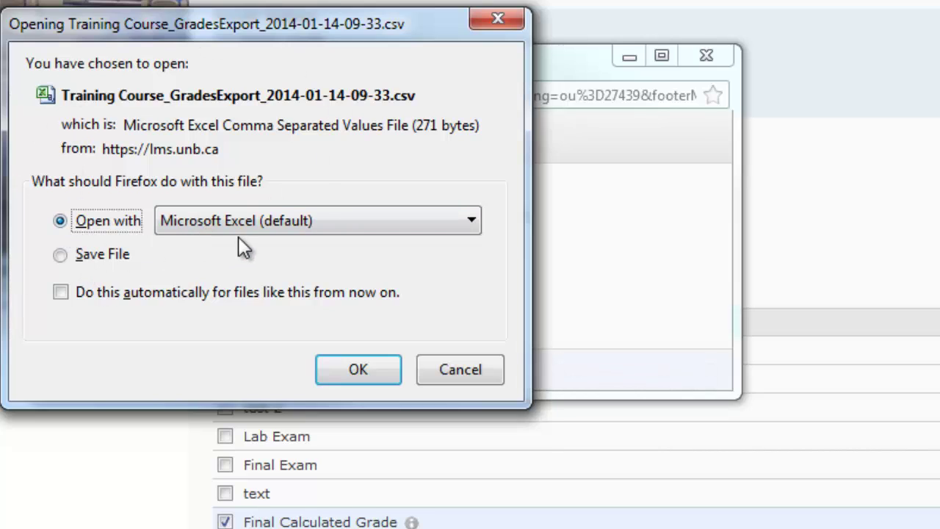
pyautogui.click(60, 255)
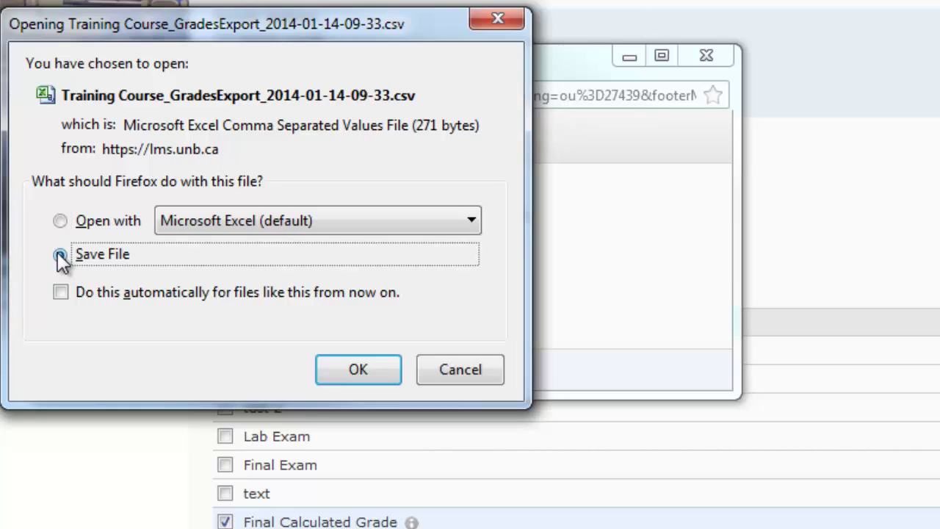
pyautogui.click(339, 371)
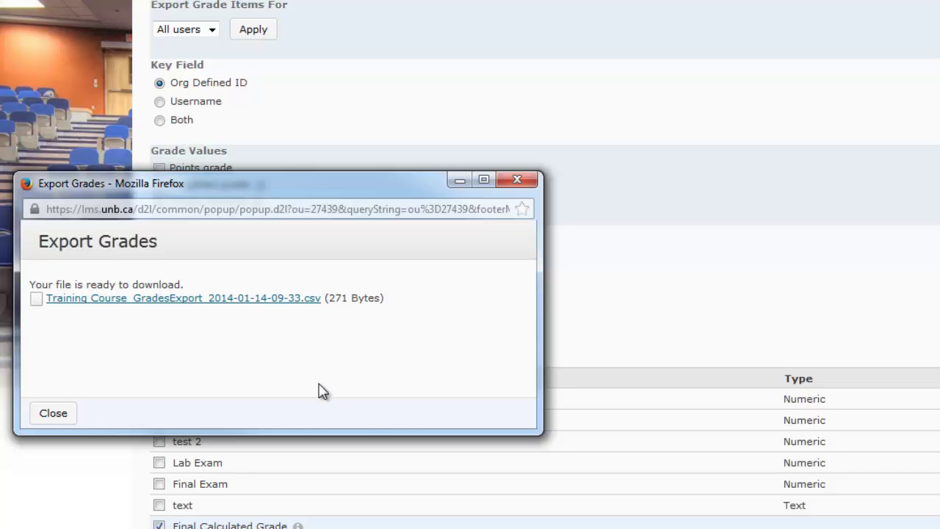
pyautogui.click(516, 180)
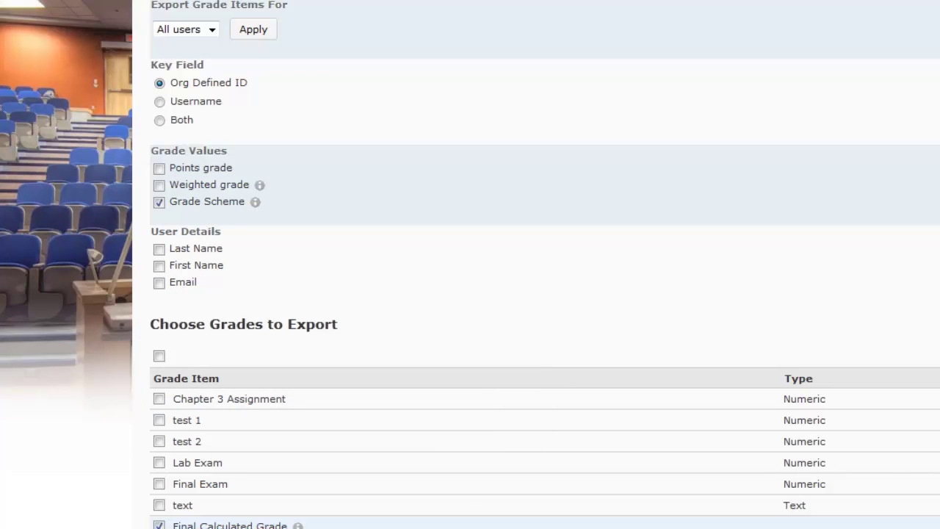